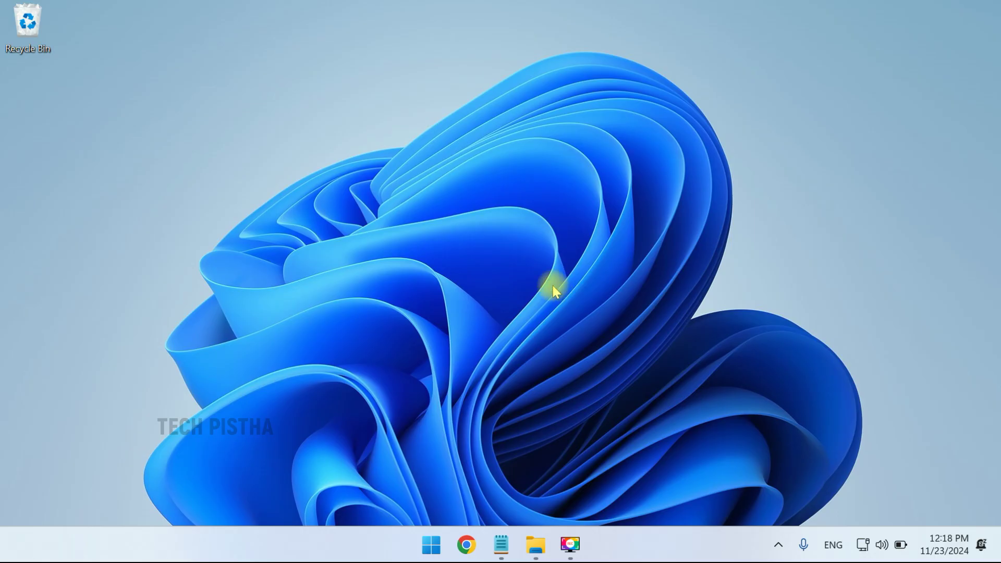
Open Display settings from the Start menu through Settings > System
left_click(431, 547)
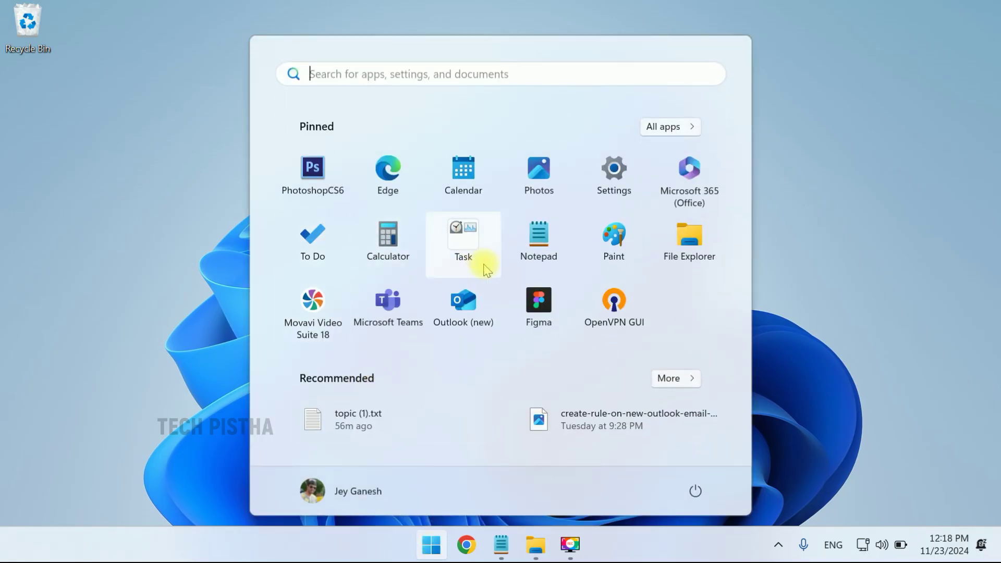
left_click(614, 174)
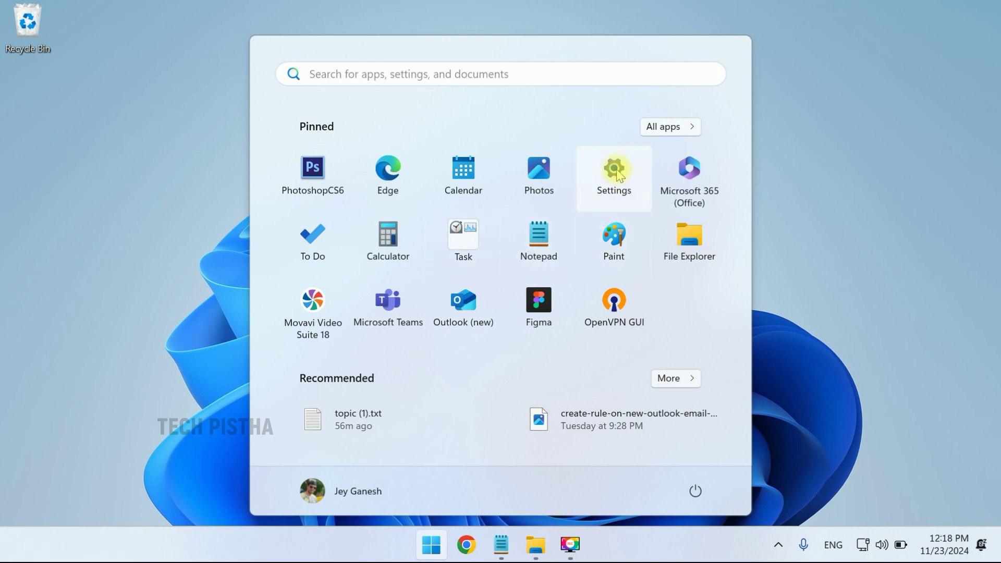
left_click(53, 205)
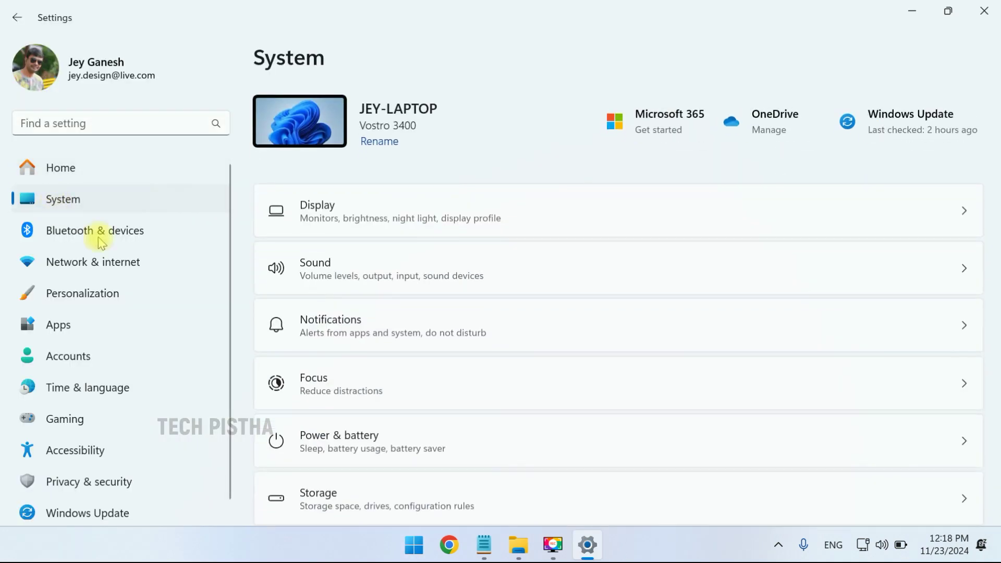
left_click(353, 213)
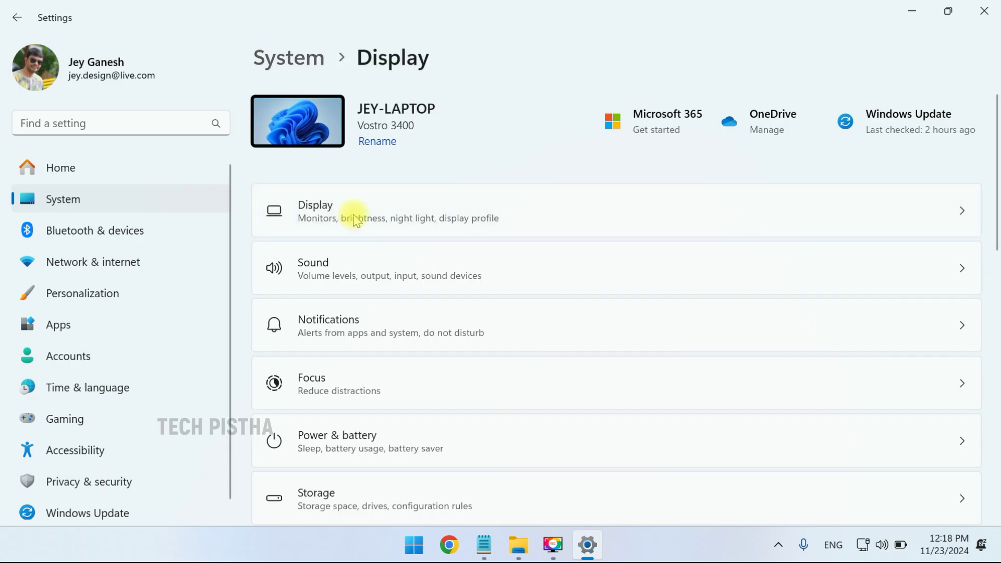
left_click(458, 208)
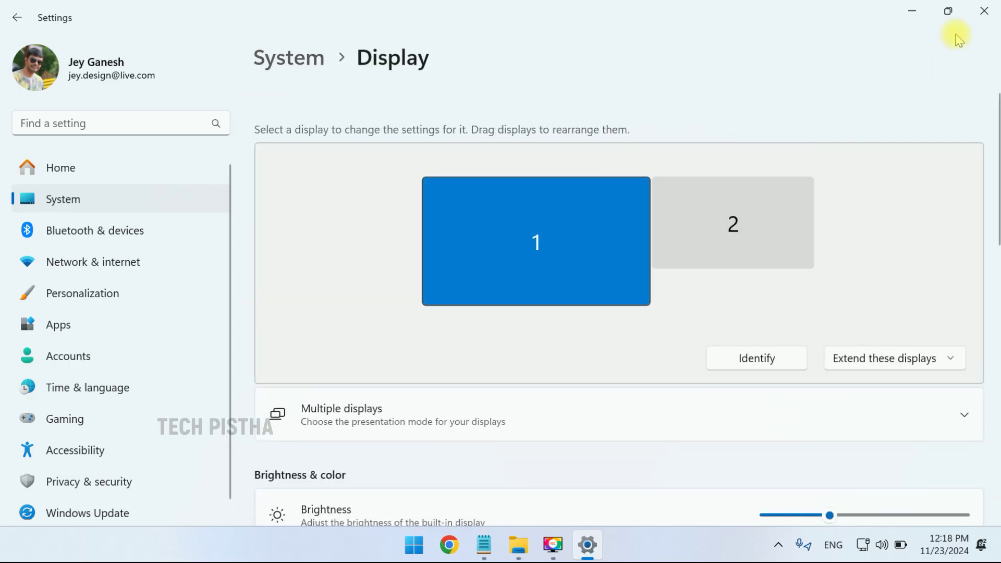
Close Settings and reopen Display settings from the desktop's right-click menu
left_click(983, 16)
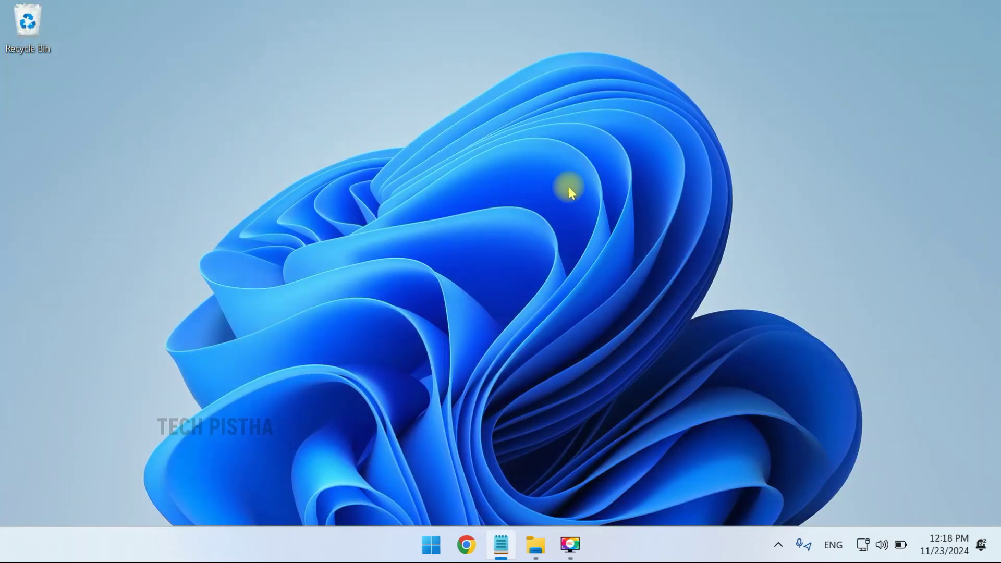
right_click(654, 178)
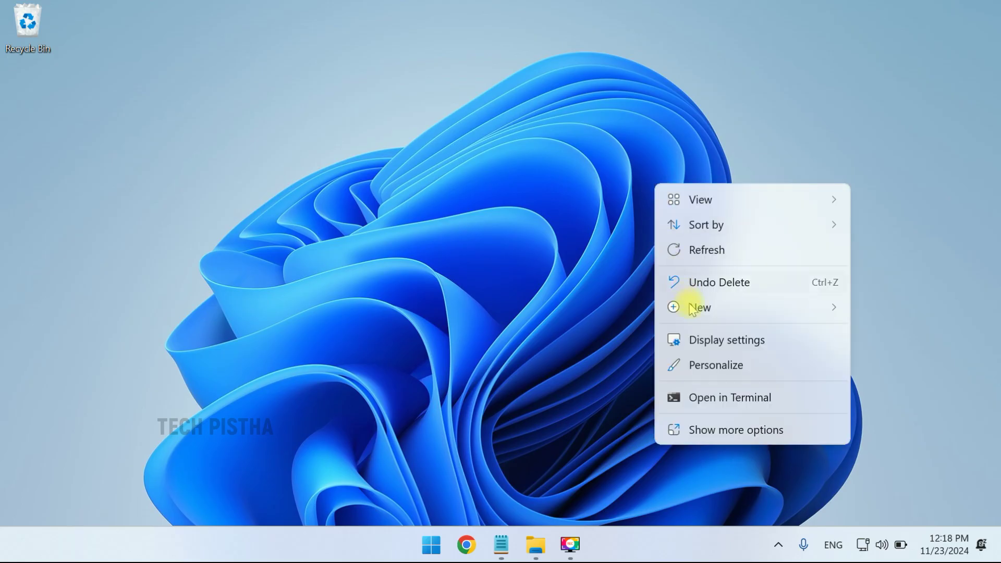
left_click(734, 345)
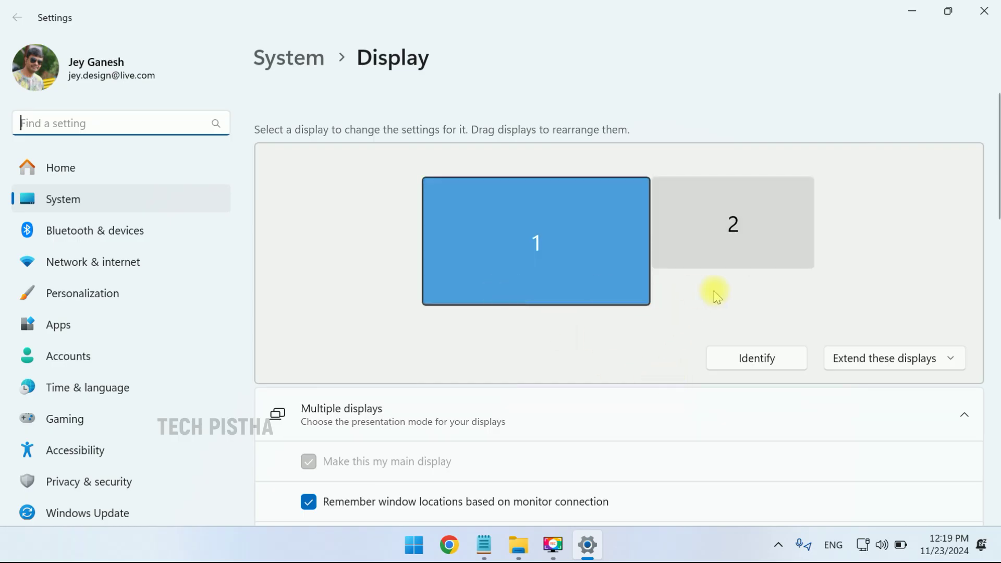
Select display 1 and keep its resolution at 1920 × 1080 (Recommended)
left_click(591, 259)
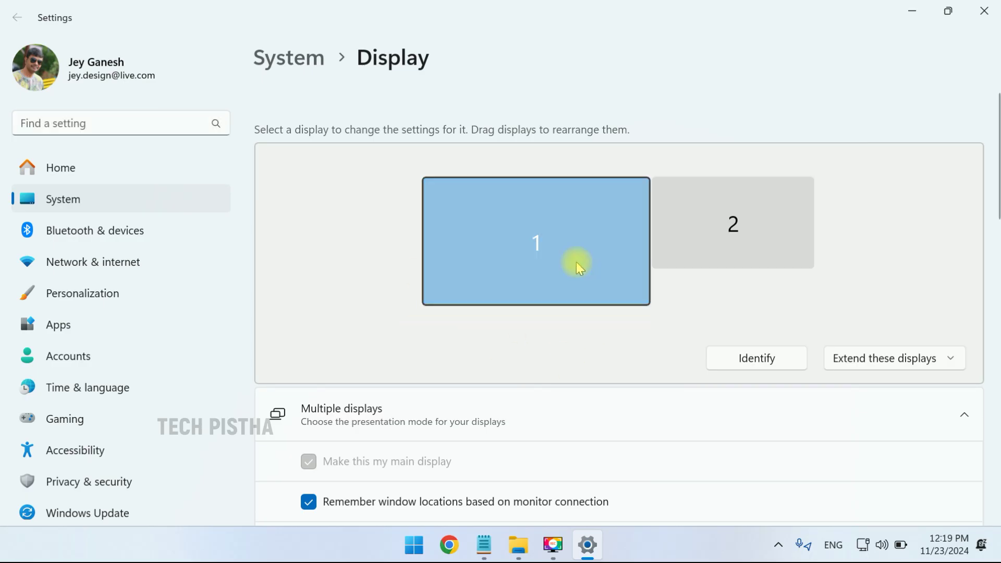
scroll(610, 376, "down", 5)
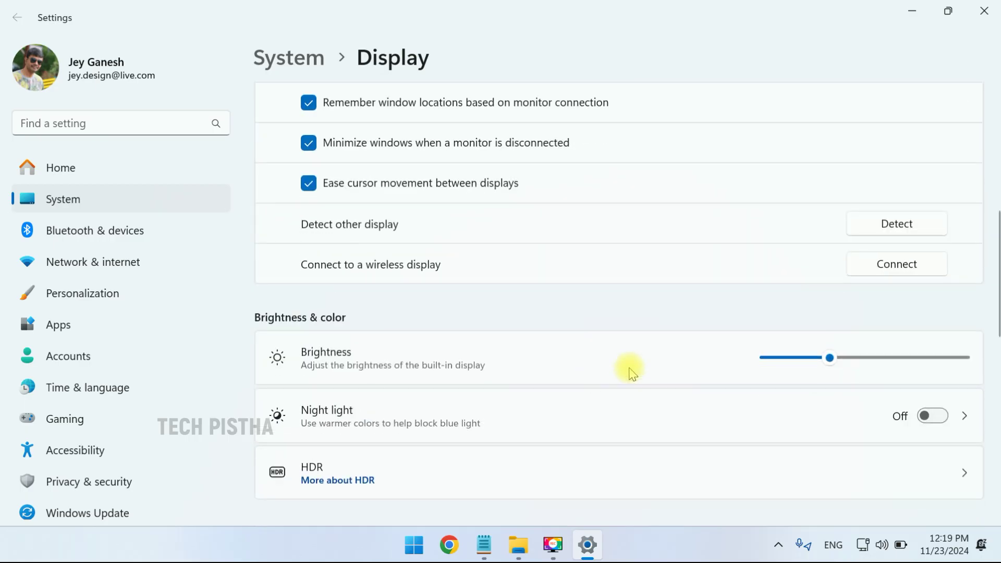
scroll(648, 361, "down", 2)
scroll(649, 361, "down", 3)
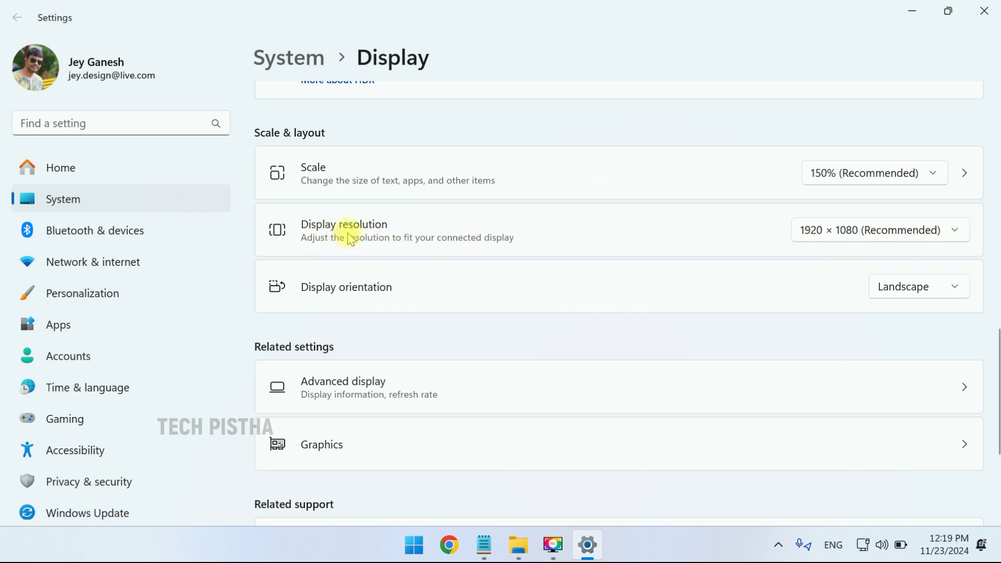
left_click(880, 243)
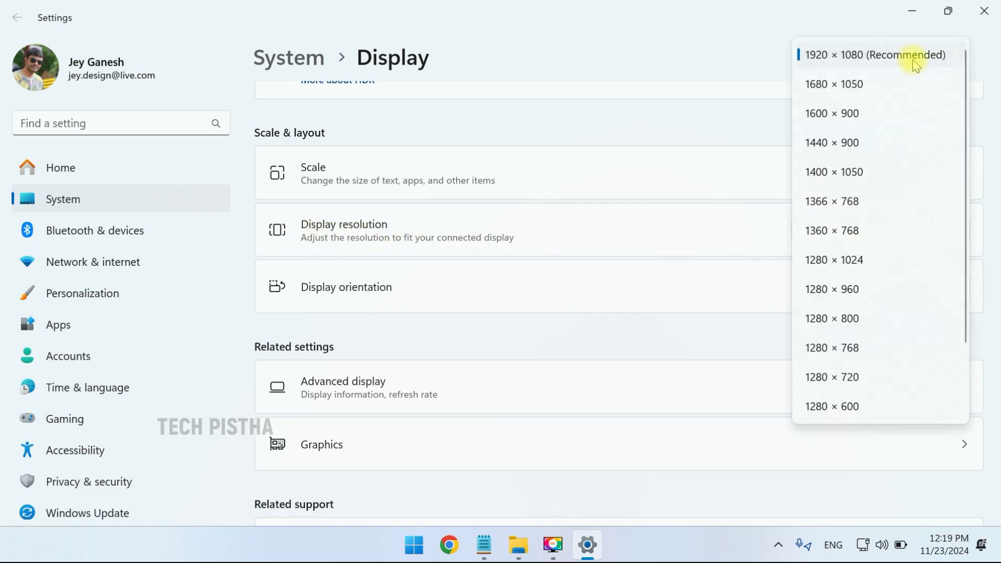
left_click(909, 56)
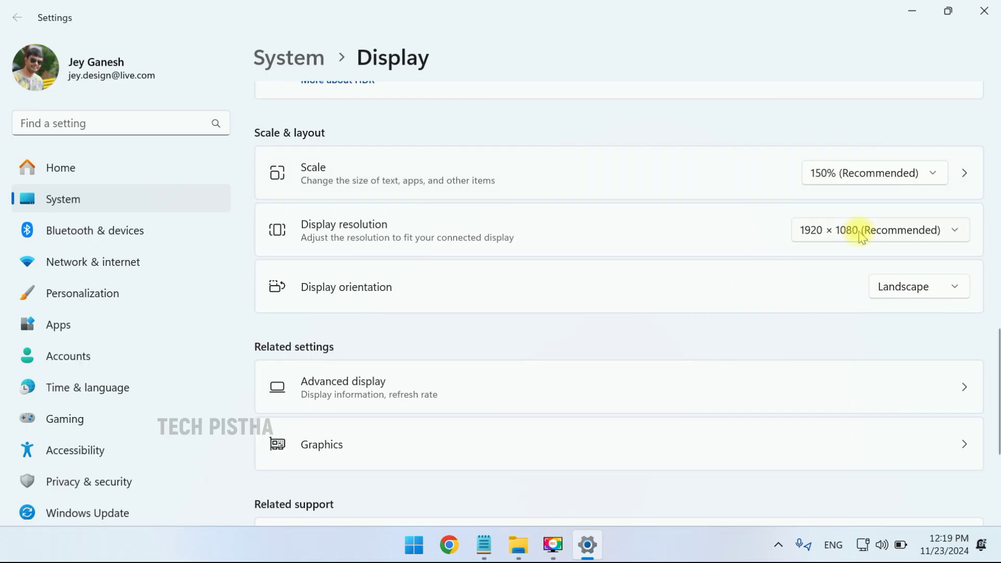
Keep the display scale at 150% (Recommended)
left_click(932, 175)
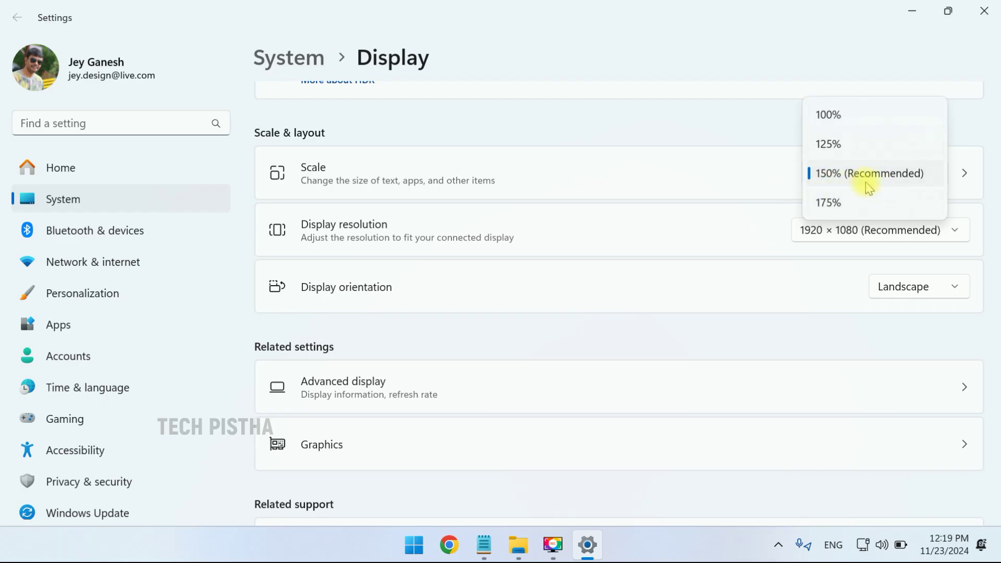
left_click(895, 173)
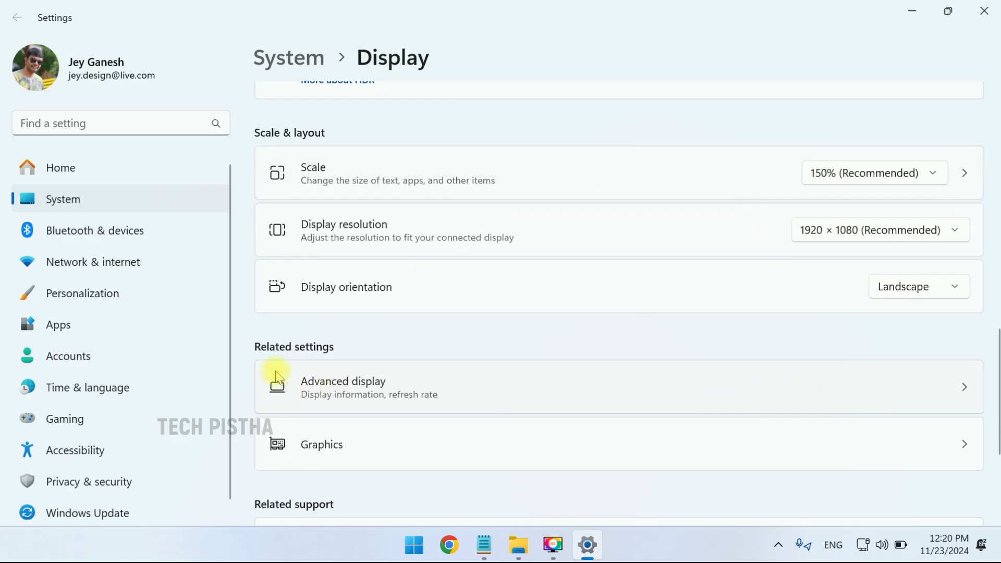
left_click(341, 393)
Choose 60.02 Hz, the highest available refresh rate, for the internal display
left_click(919, 403)
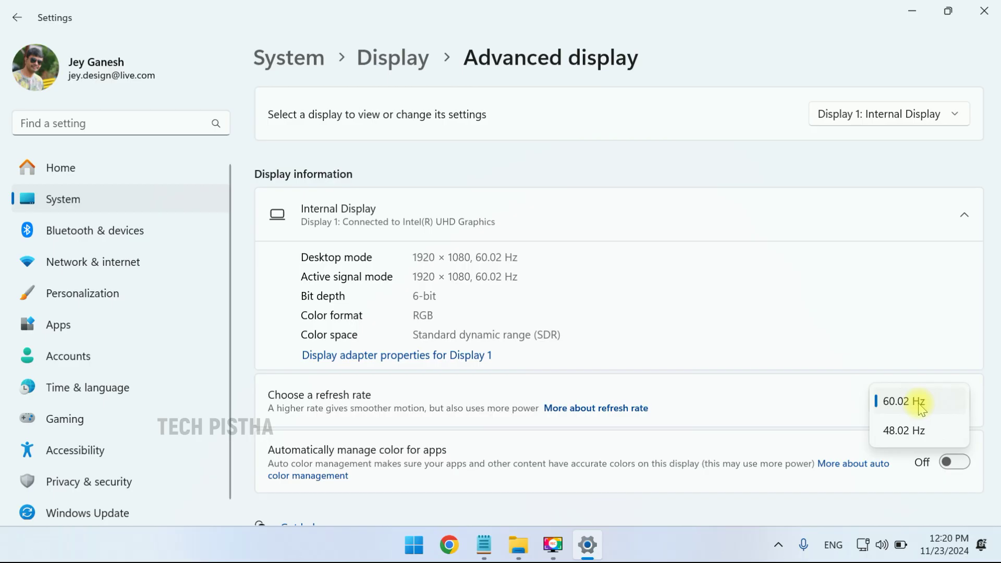
left_click(921, 408)
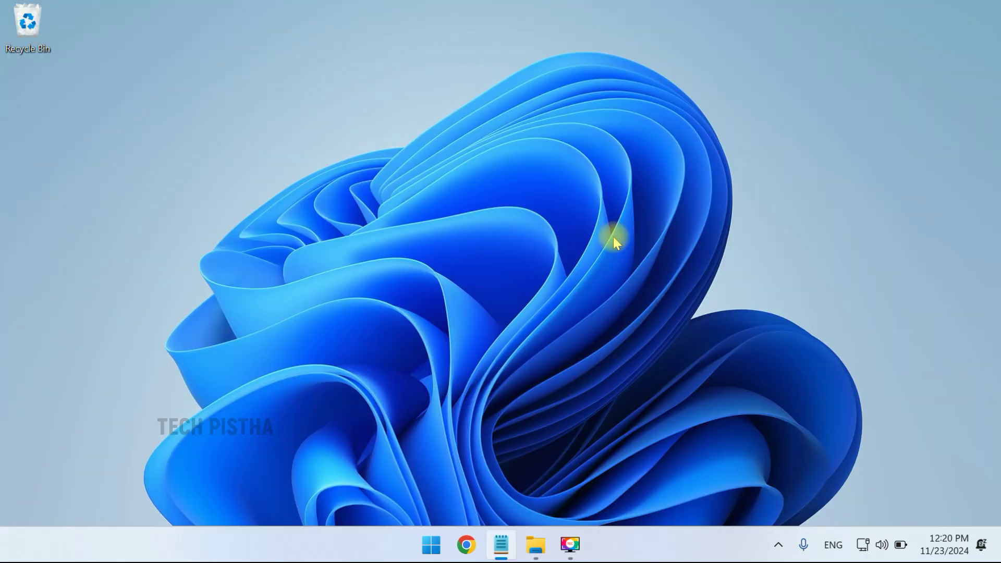